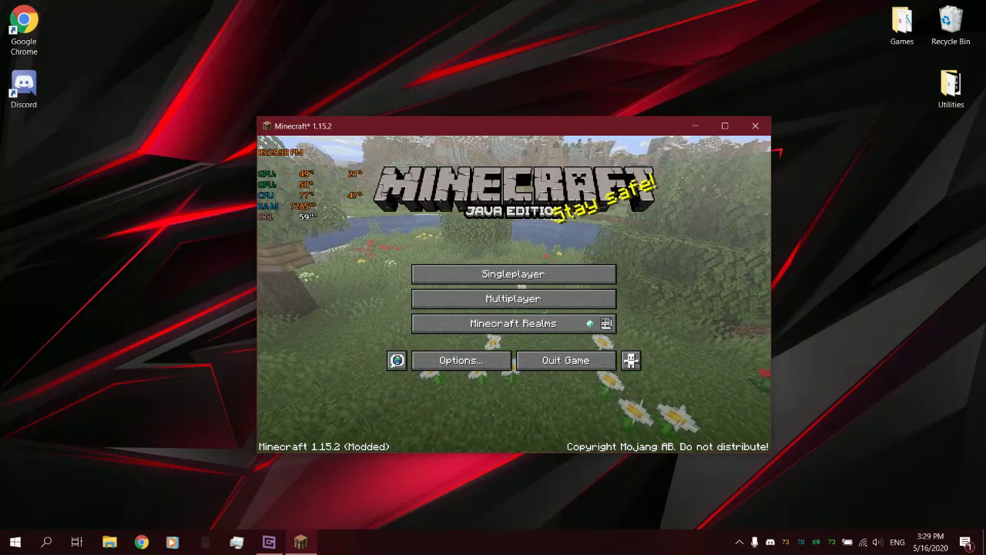
# Quit Minecraft and examine the Games settings in NVIDIA GeForce Experience, including WhisperMode and the scan locations
pyautogui.click(549, 359)
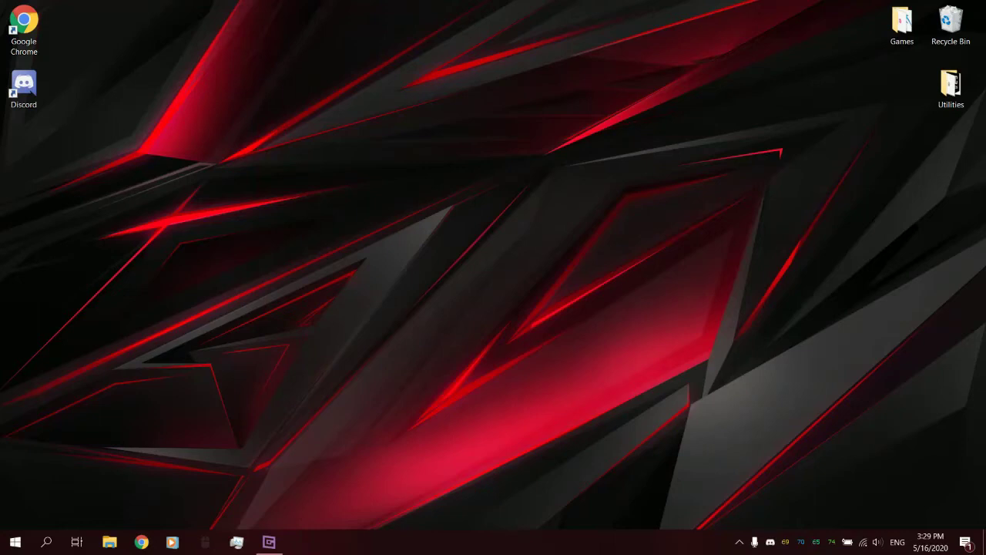
pyautogui.click(739, 542)
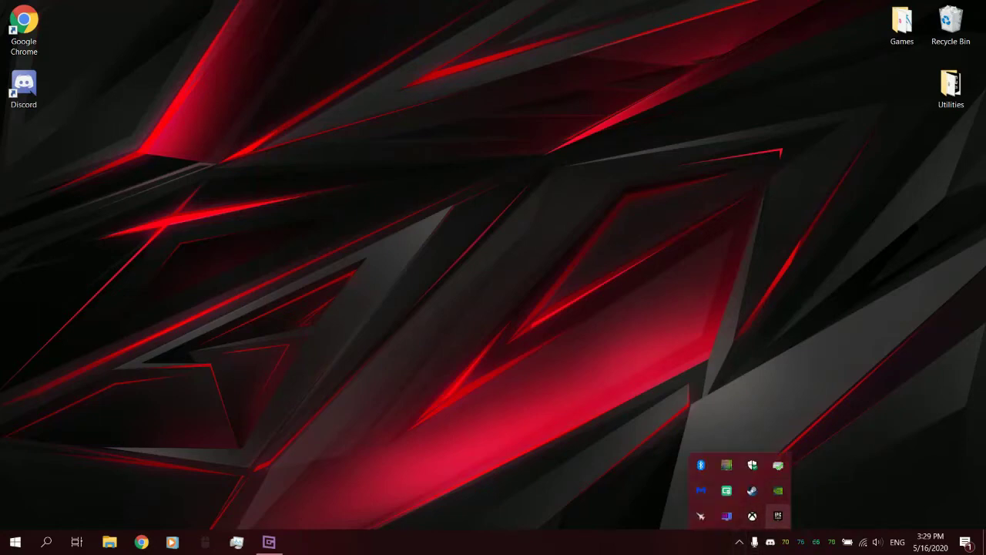
pyautogui.rightClick(778, 490)
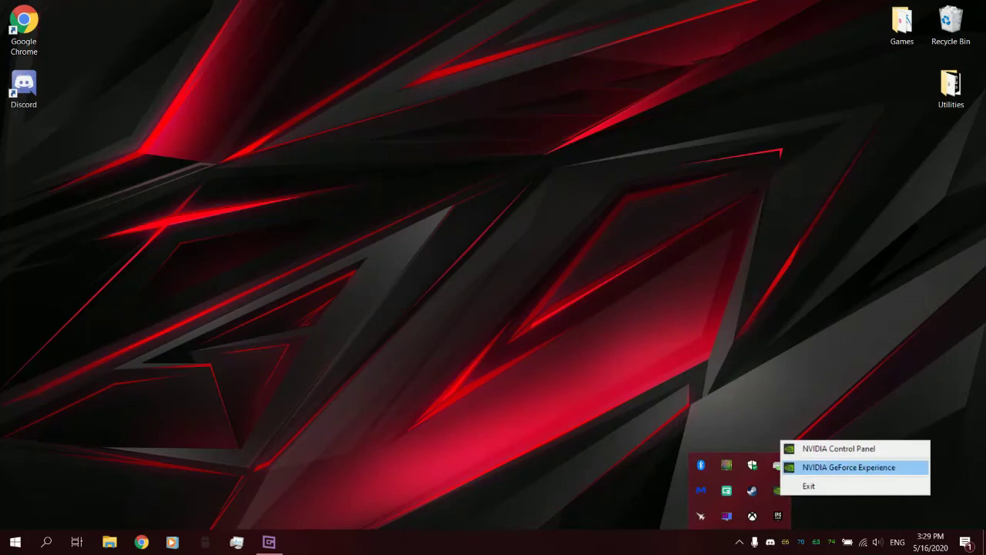
pyautogui.click(848, 467)
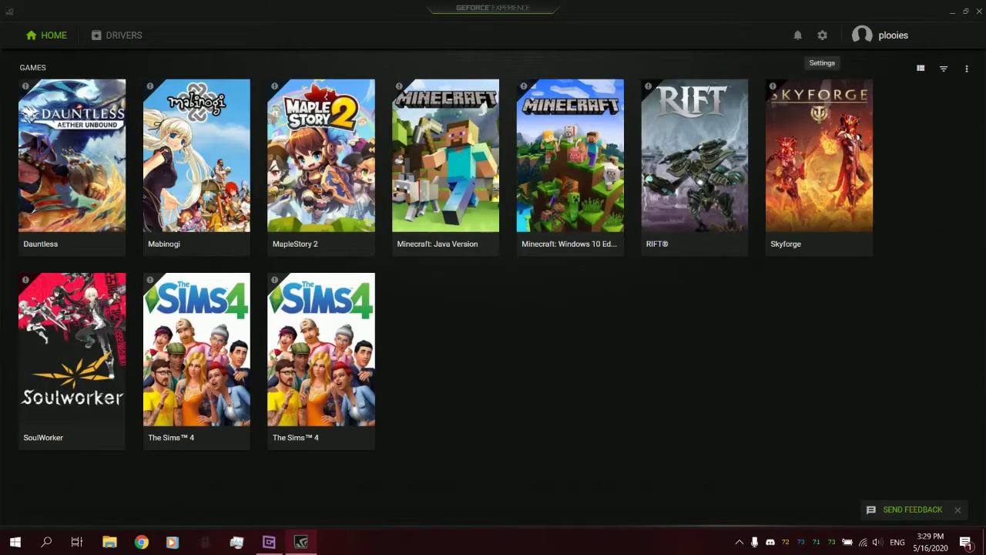
pyautogui.click(822, 35)
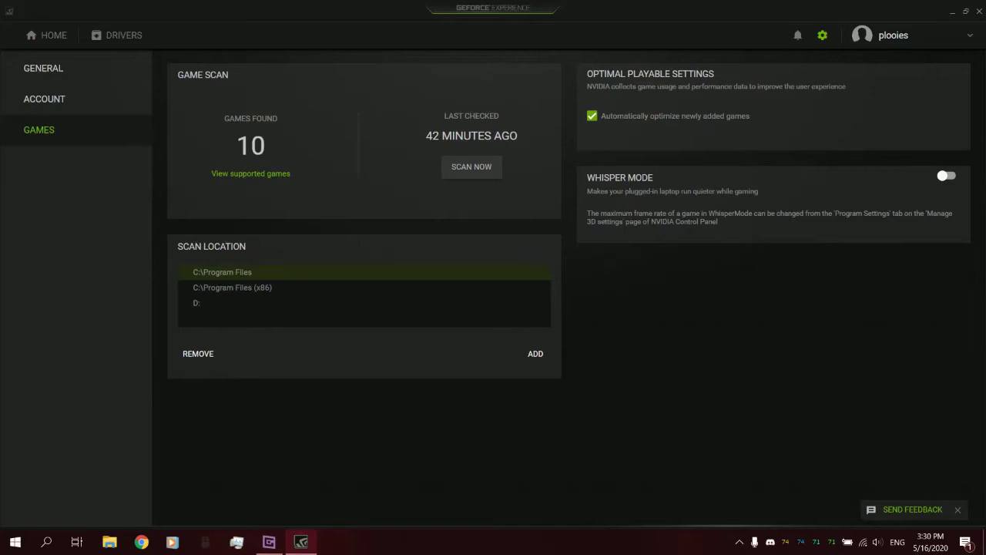
pyautogui.hotkey('alt', 'F4')
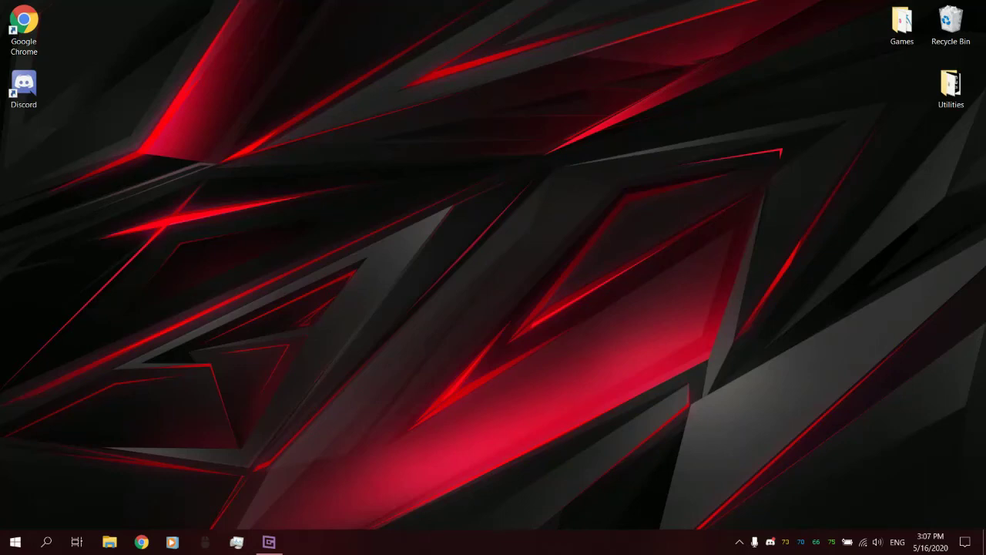
# Switch to NVIDIA Control Panel and show its Manage 3D Settings page
pyautogui.click(739, 542)
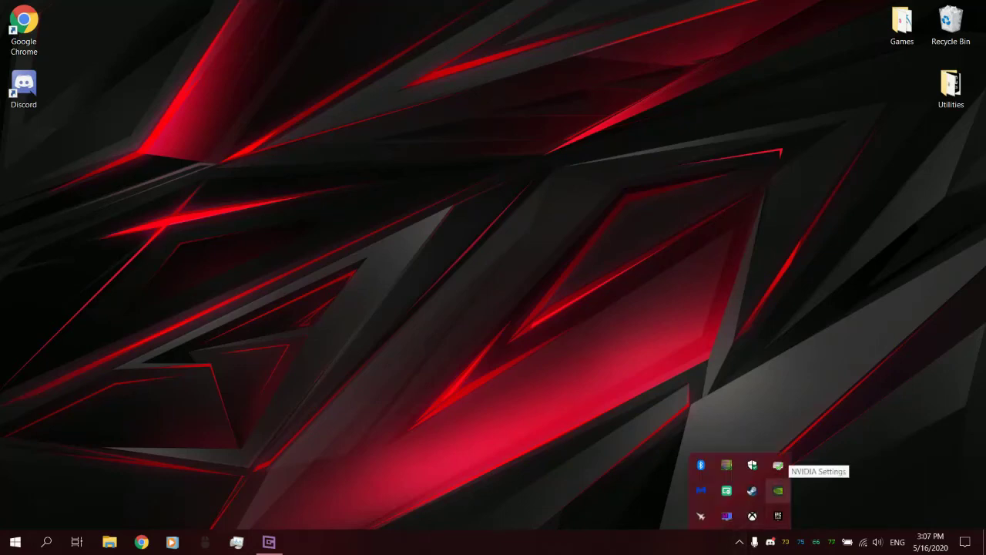
pyautogui.rightClick(778, 490)
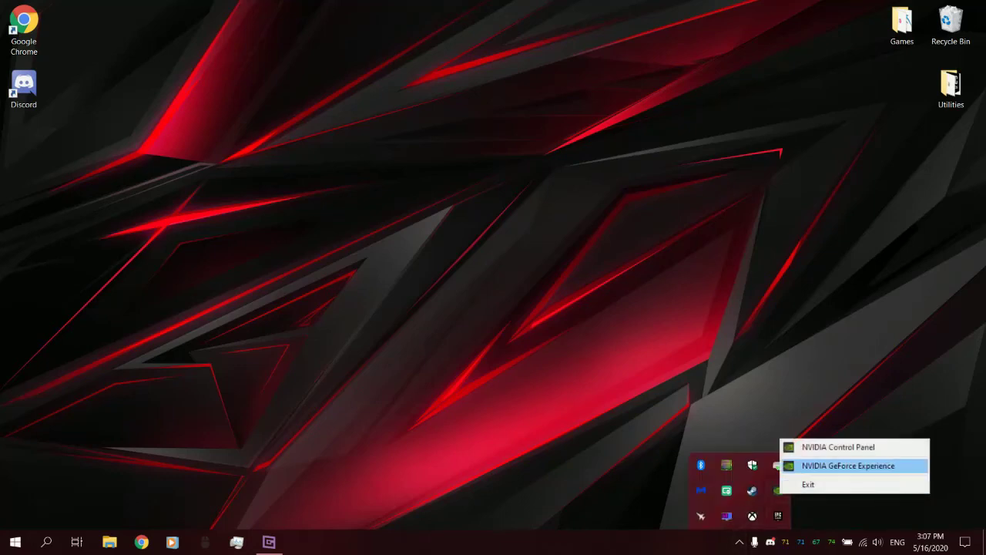
pyautogui.click(836, 447)
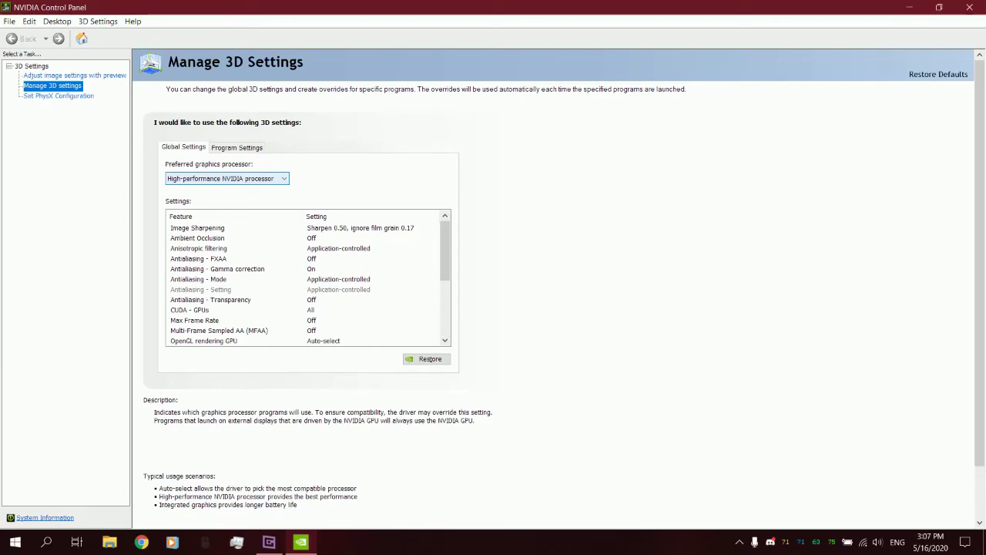
# Check the available choices for the global preferred graphics processor without changing the selection
pyautogui.hotkey('alt', 'Down')
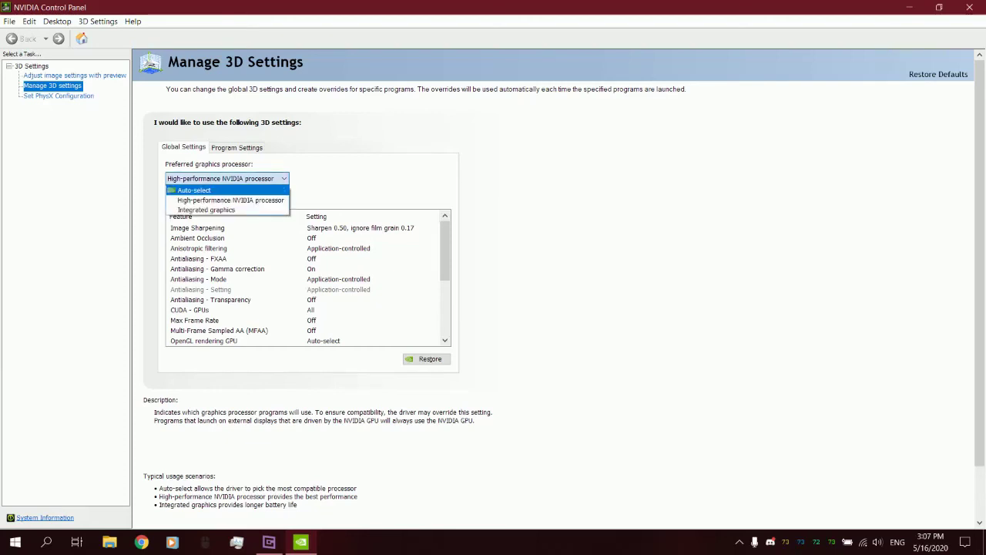
pyautogui.press('Up')
pyautogui.press('Up')
pyautogui.press('Escape')
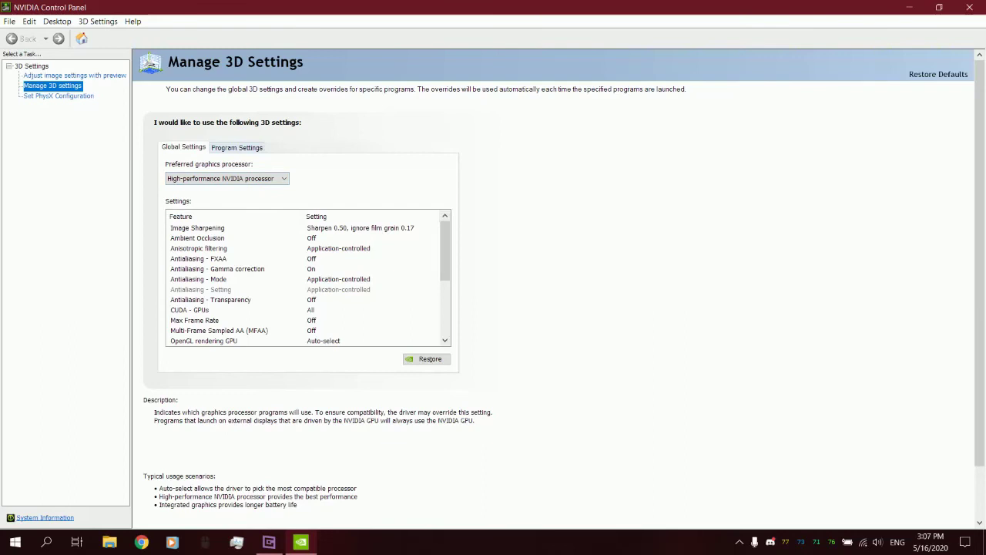
# Choose Wizard 101 as the program to customize in the program-specific 3D settings
pyautogui.hotkey('ctrl', 'Tab')
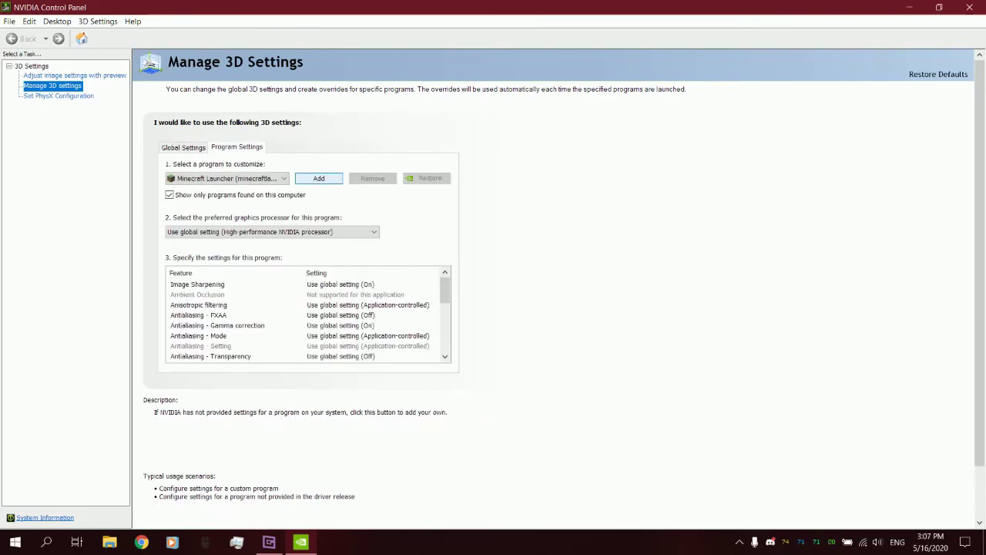
pyautogui.hotkey('shift', 'Tab')
pyautogui.hotkey('alt', 'Down')
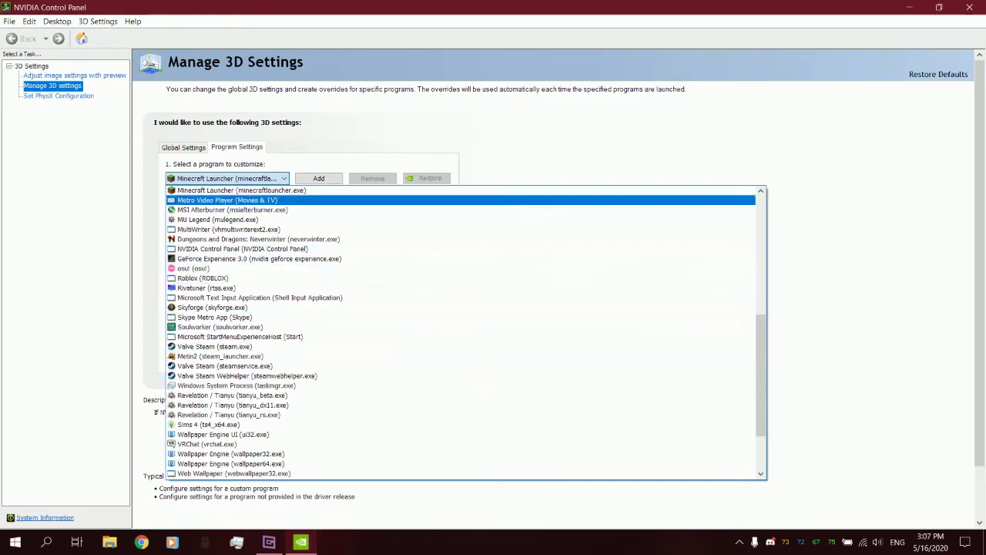
pyautogui.press('Down')
pyautogui.press('Down')
pyautogui.press('Down')
pyautogui.press('Down')
pyautogui.press('Down')
pyautogui.press('Down')
pyautogui.press('Down')
pyautogui.press('Down')
pyautogui.press('Down')
pyautogui.press('Down')
pyautogui.press('Down')
pyautogui.press('Down')
pyautogui.press('Down')
pyautogui.press('Down')
pyautogui.press('Down')
pyautogui.press('Down')
pyautogui.press('Down')
pyautogui.press('Down')
pyautogui.press('Down')
pyautogui.press('Down')
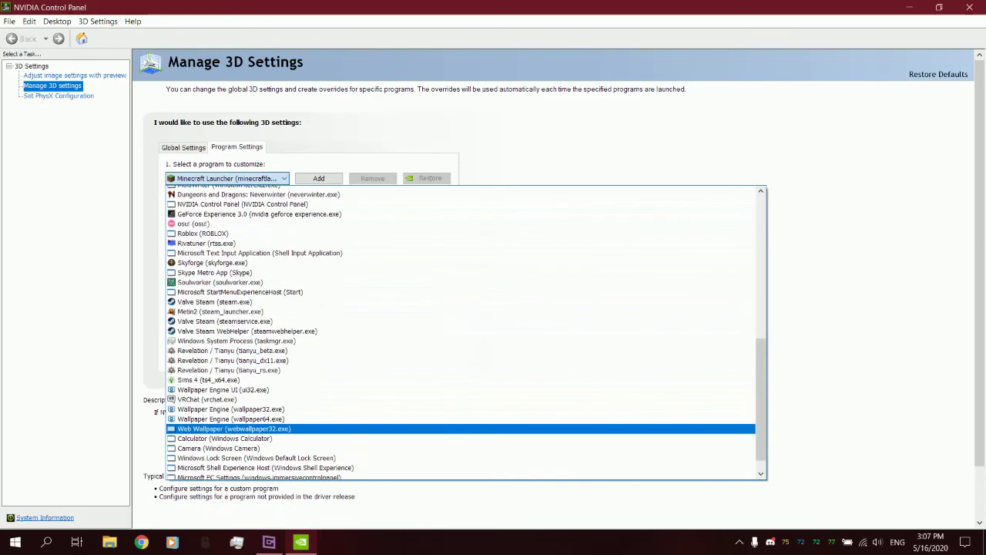
pyautogui.press('Down')
pyautogui.press('Down')
pyautogui.press('Down')
pyautogui.press('Down')
pyautogui.press('Return')
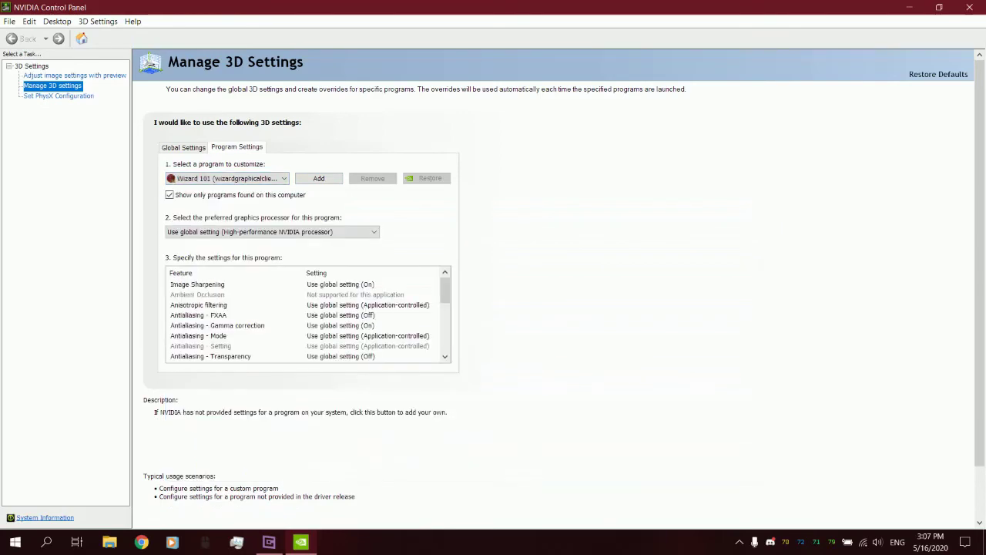
# Go through the preferred graphics processor choices for Wizard 101, from High-performance NVIDIA processor to Integrated graphics
pyautogui.press('Tab')
pyautogui.hotkey('alt', 'Down')
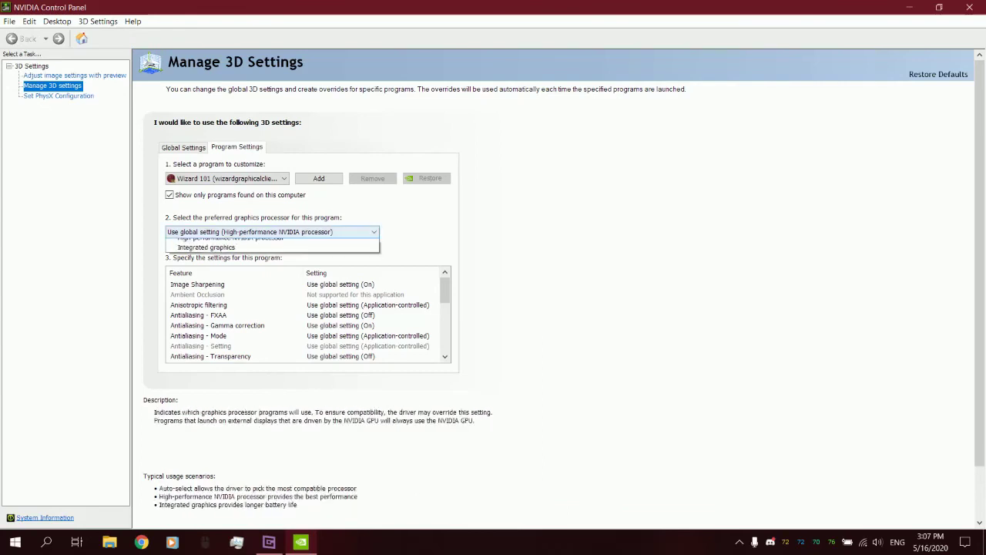
pyautogui.press('Down')
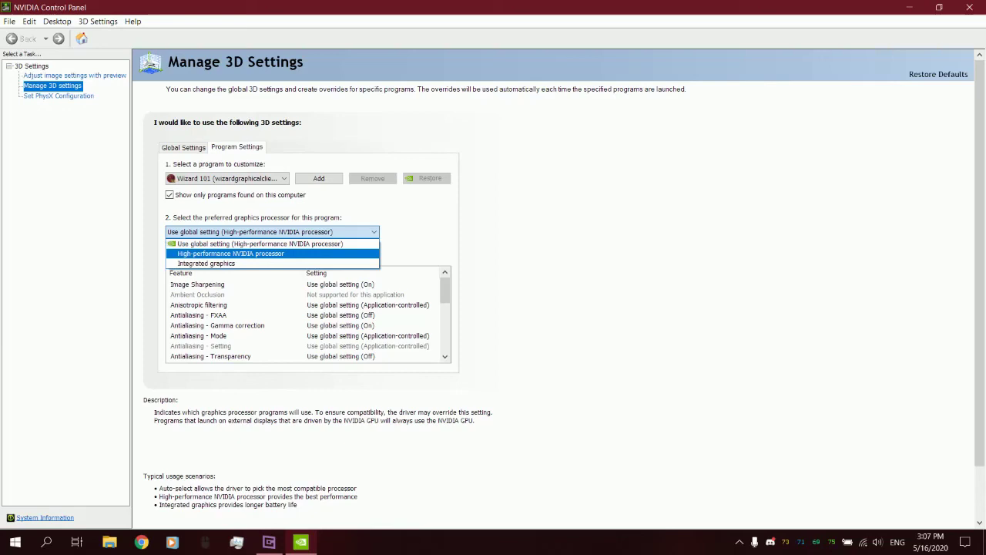
pyautogui.press('Down')
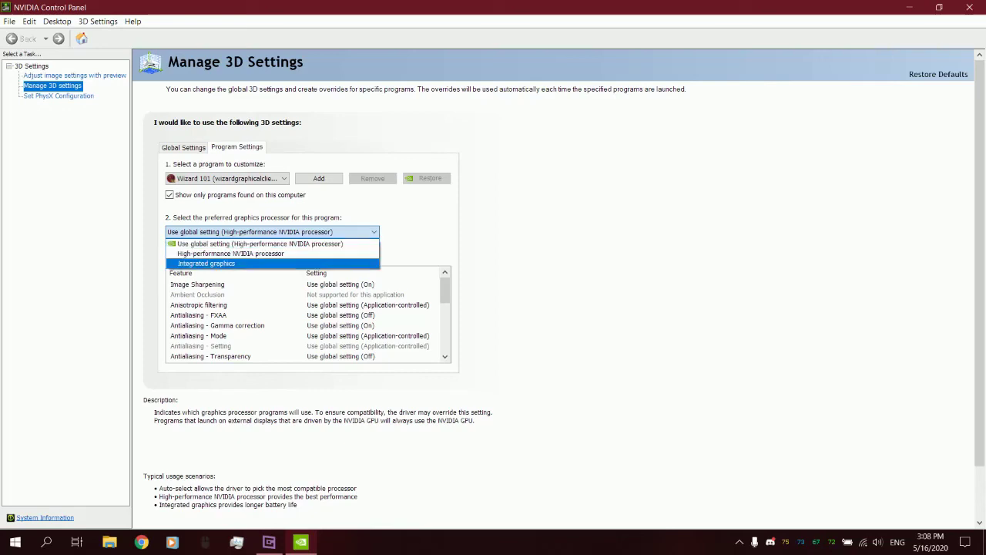